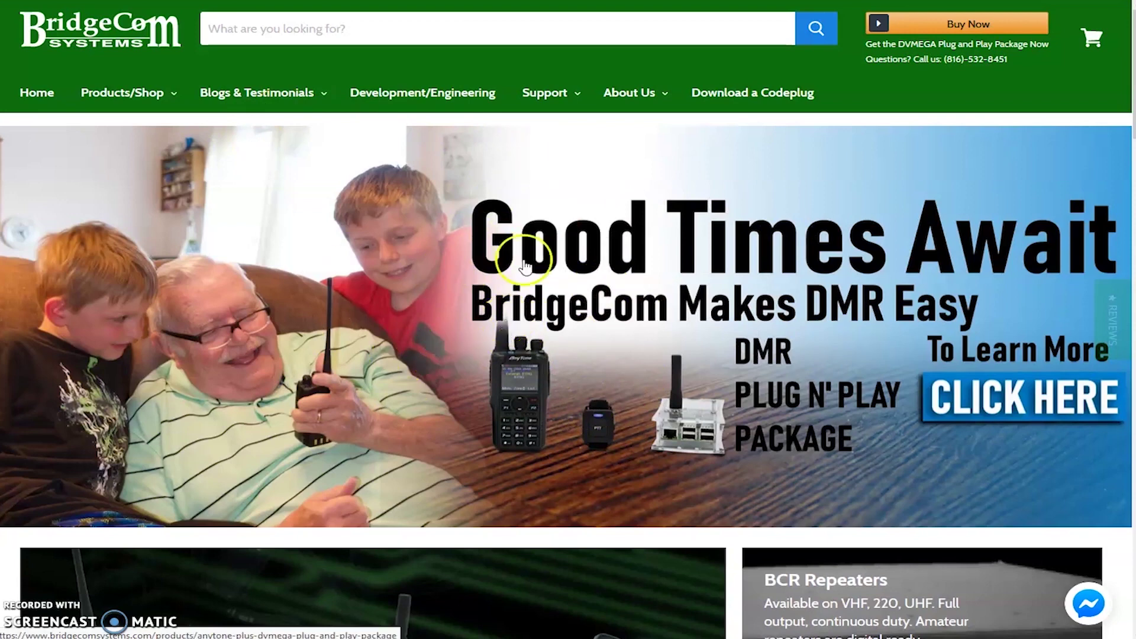
Look over the BridgeCom Systems home page, including the support options, the Mobiles packages and the TX/RX Blog section
{"action": "scroll", "coordinate": [727, 516], "scroll_direction": "down", "scroll_amount": 1}
{"action": "scroll", "coordinate": [718, 507], "scroll_direction": "up", "scroll_amount": 1}
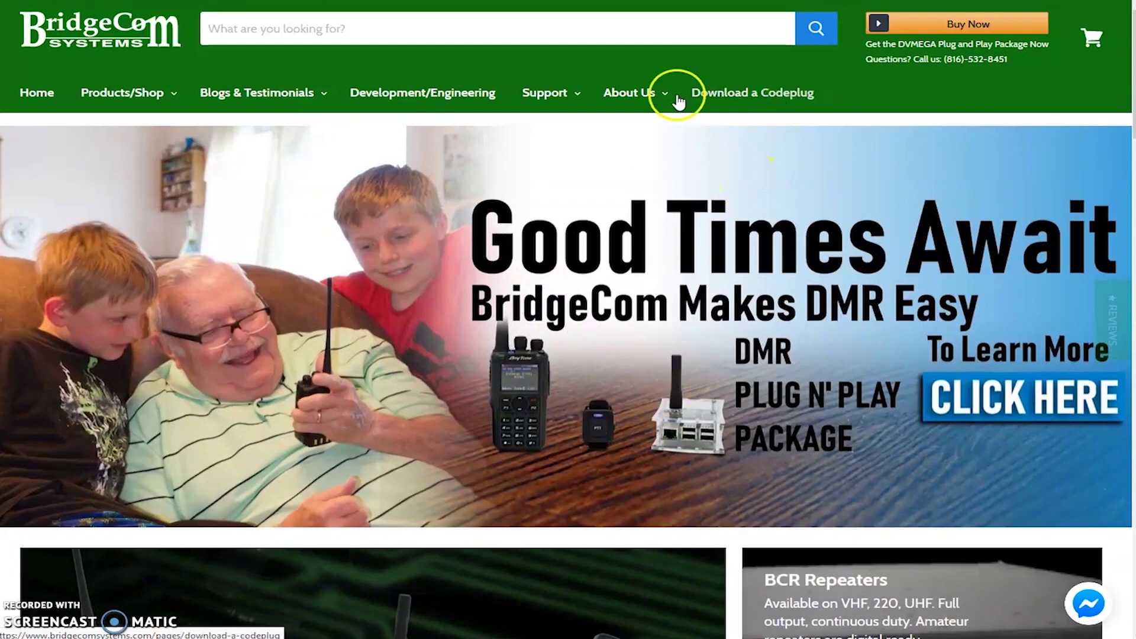
{"action": "left_click", "coordinate": [555, 98]}
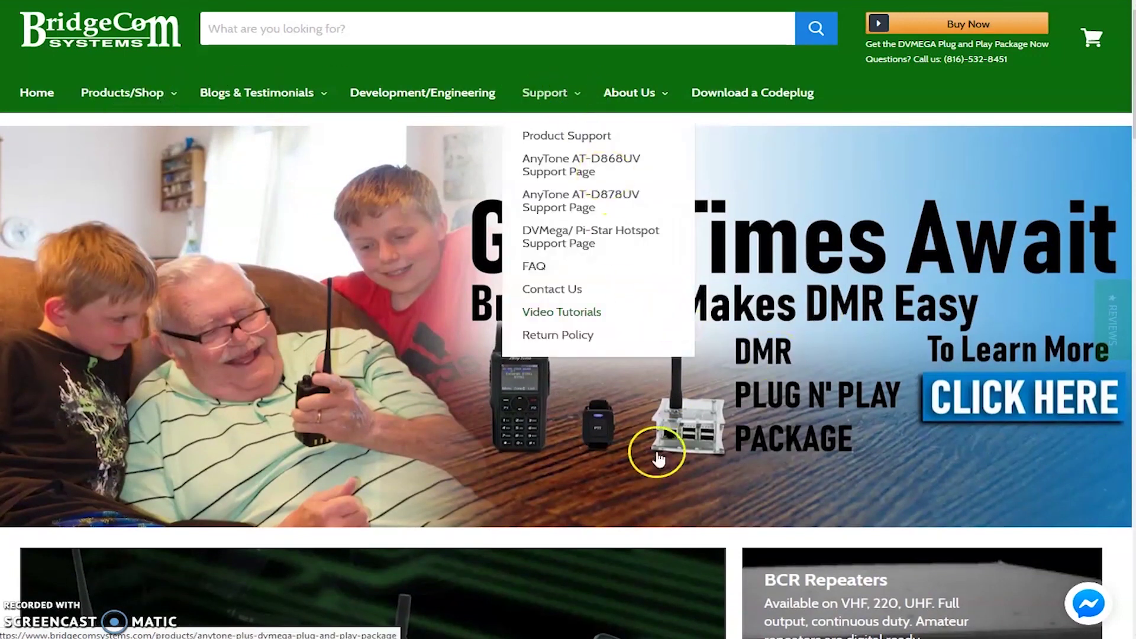
{"action": "scroll", "coordinate": [469, 487], "scroll_direction": "down", "scroll_amount": 5}
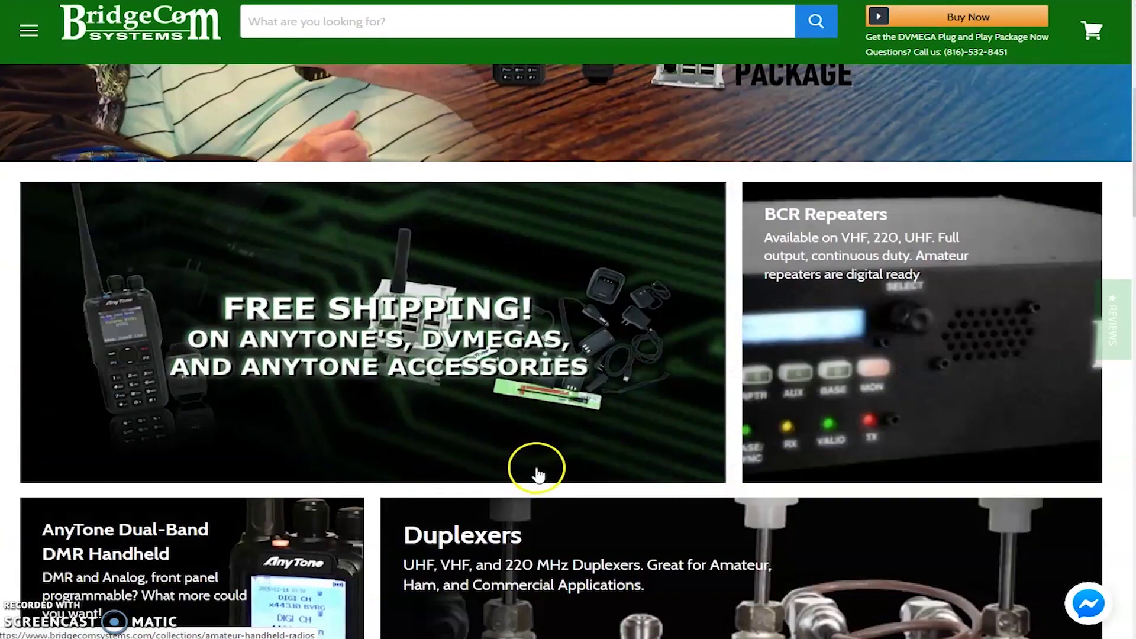
{"action": "scroll", "coordinate": [536, 473], "scroll_direction": "down", "scroll_amount": 15}
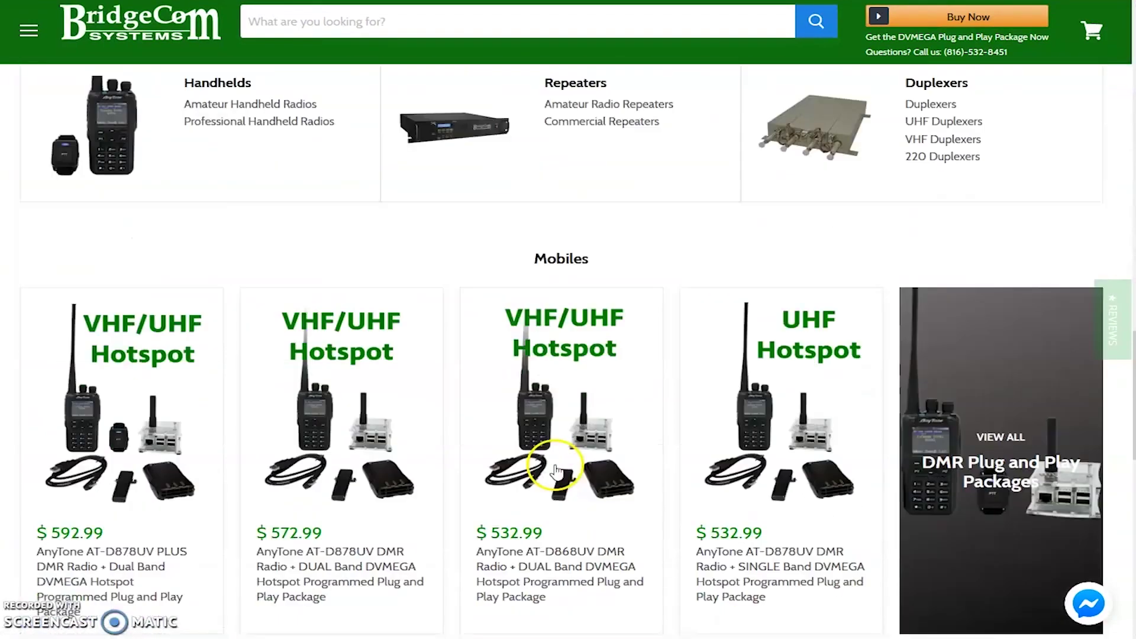
{"action": "scroll", "coordinate": [556, 470], "scroll_direction": "down", "scroll_amount": 5}
{"action": "scroll", "coordinate": [548, 464], "scroll_direction": "up", "scroll_amount": 3}
{"action": "mouse_move", "coordinate": [102, 337]}
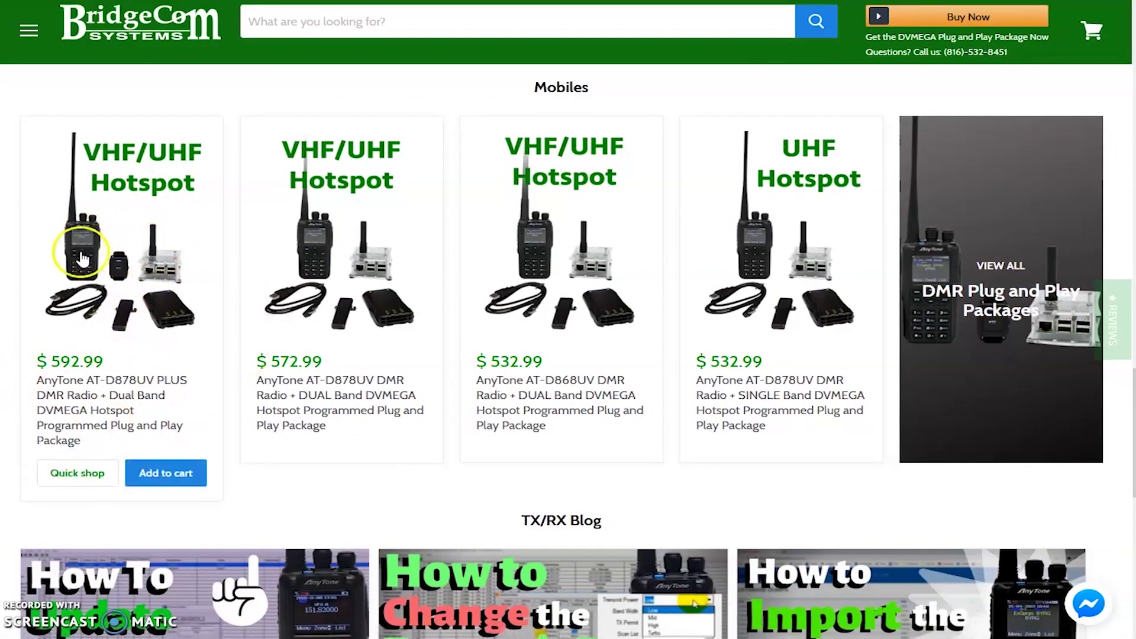
{"action": "scroll", "coordinate": [685, 393], "scroll_direction": "up", "scroll_amount": 10}
{"action": "scroll", "coordinate": [687, 396], "scroll_direction": "down", "scroll_amount": 14}
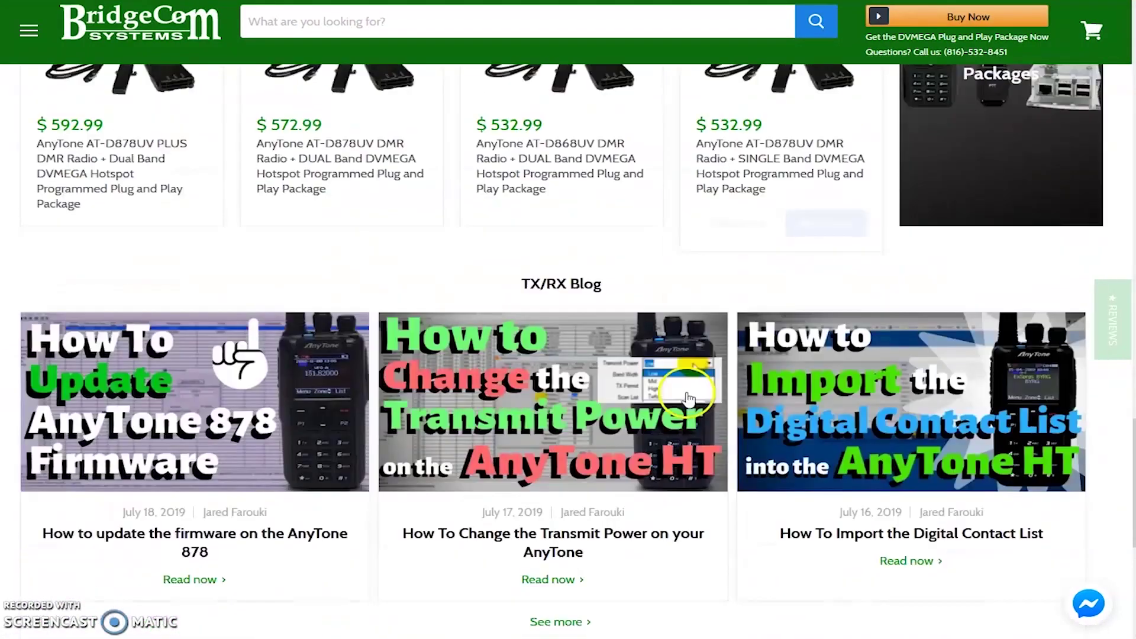
{"action": "scroll", "coordinate": [520, 332], "scroll_direction": "down", "scroll_amount": 5}
{"action": "scroll", "coordinate": [520, 332], "scroll_direction": "up", "scroll_amount": 4}
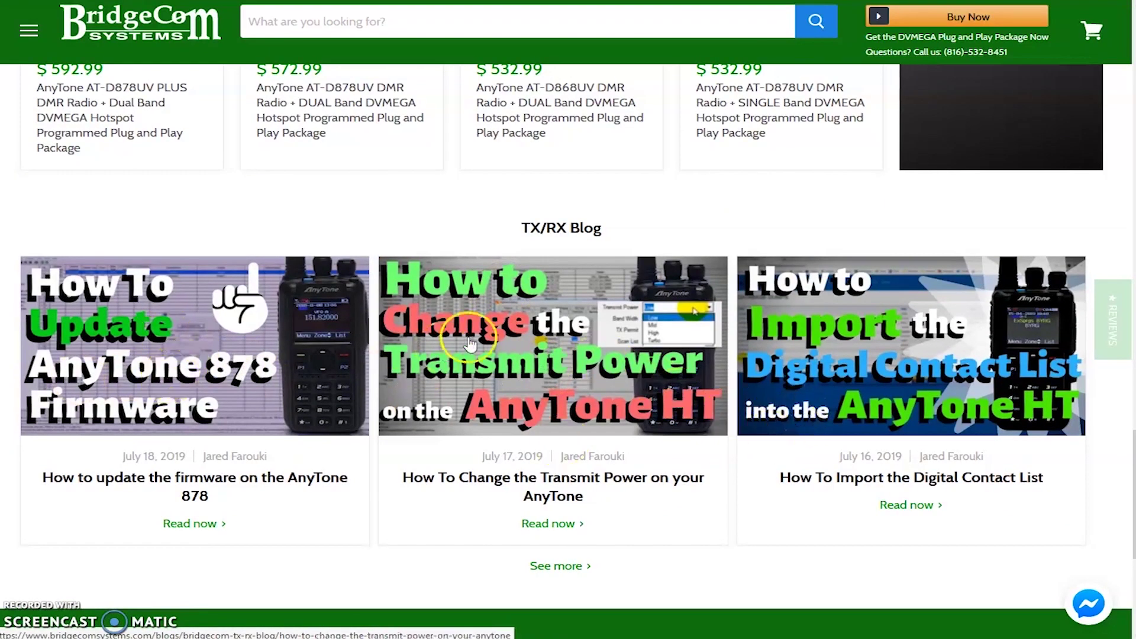
{"action": "scroll", "coordinate": [799, 467], "scroll_direction": "up", "scroll_amount": 8}
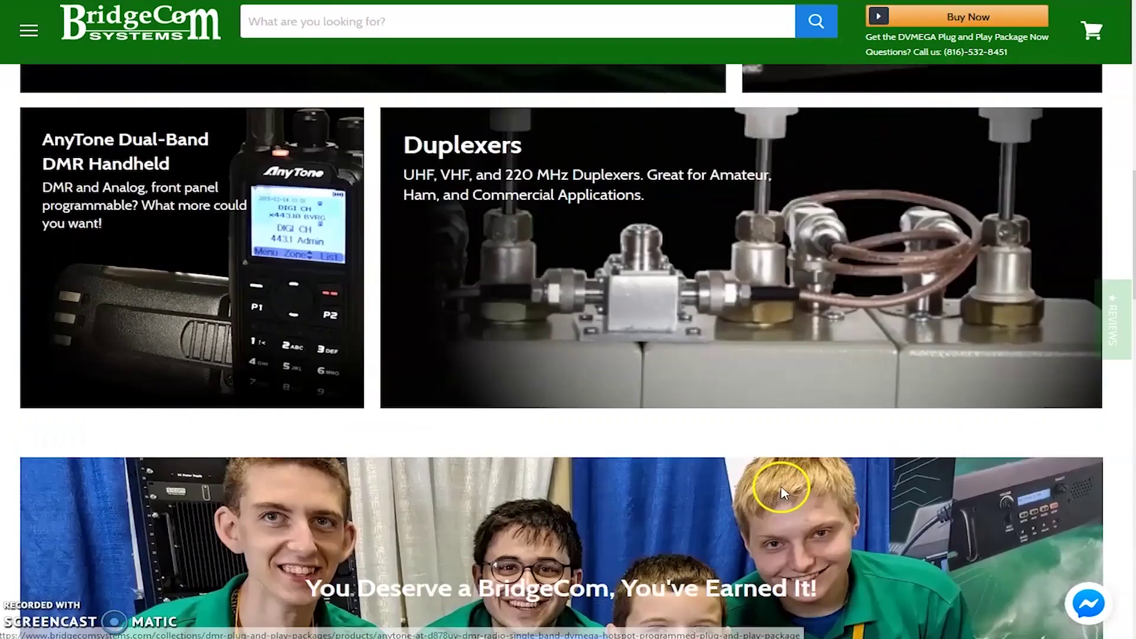
{"action": "scroll", "coordinate": [783, 492], "scroll_direction": "up", "scroll_amount": 10}
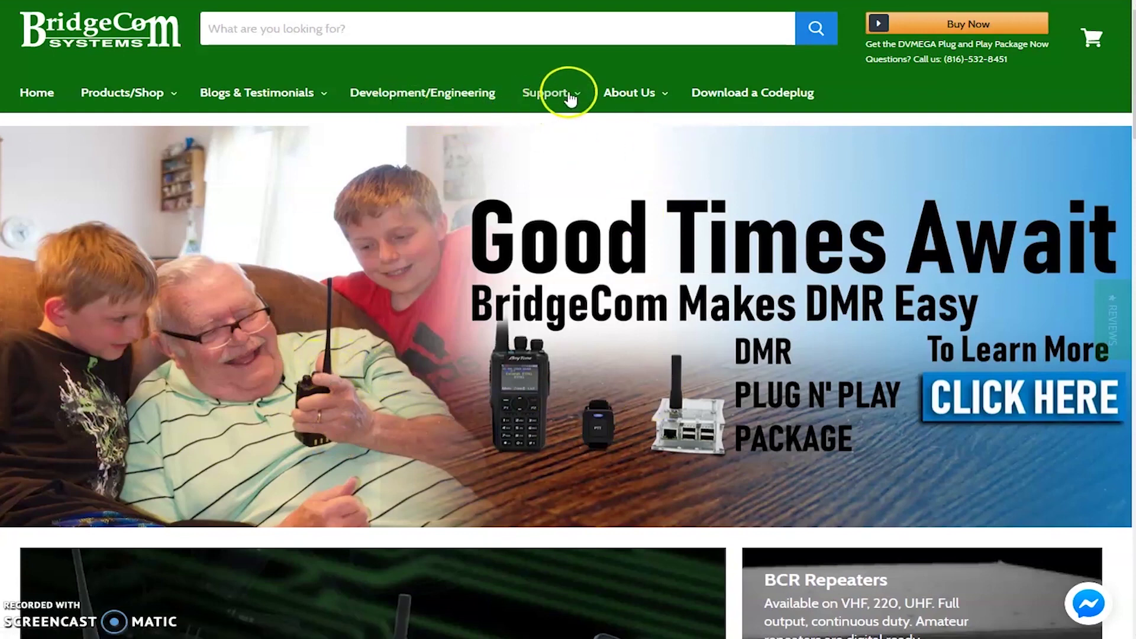
Open the AnyTone AT-D878UV Support Page and find the section with the latest CPS version download
{"action": "mouse_move", "coordinate": [579, 98]}
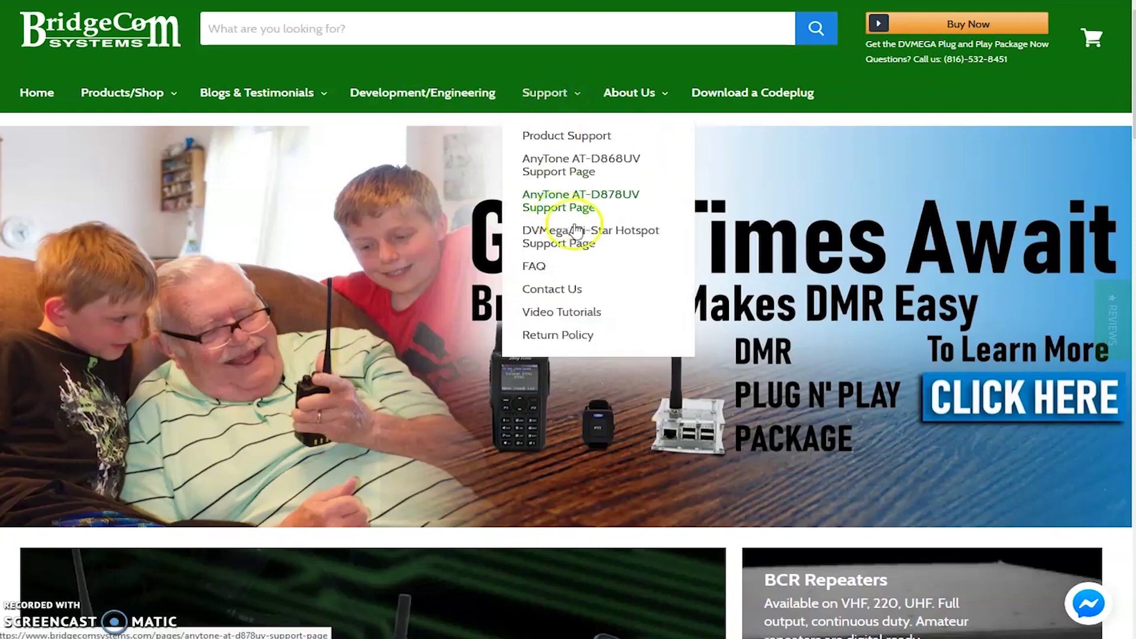
{"action": "left_click", "coordinate": [620, 201]}
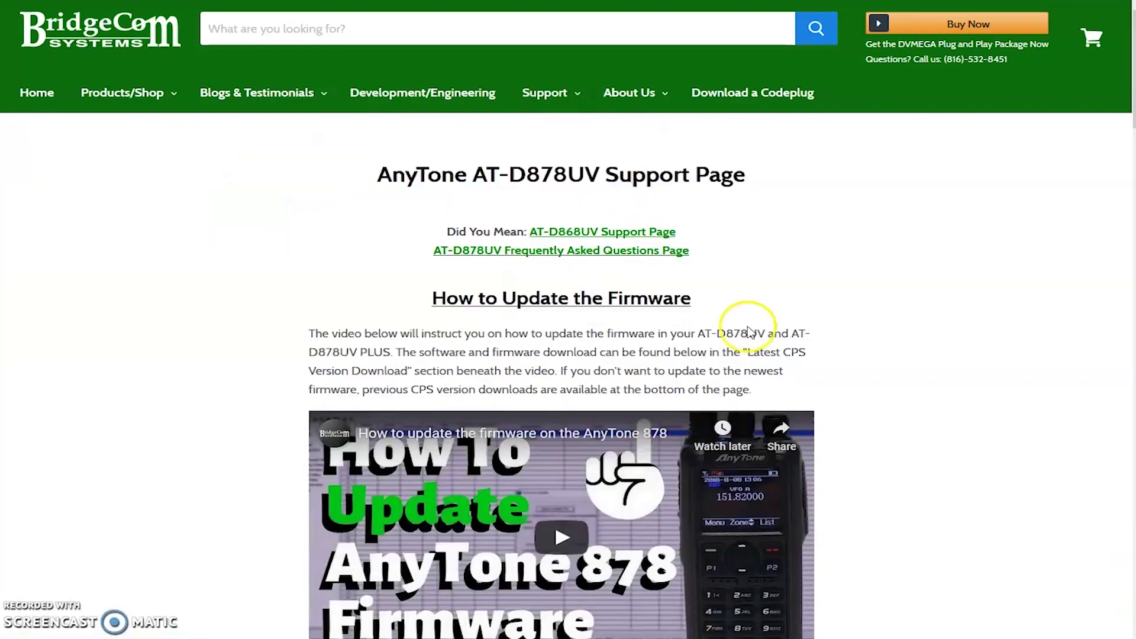
{"action": "scroll", "coordinate": [878, 342], "scroll_direction": "down", "scroll_amount": 20}
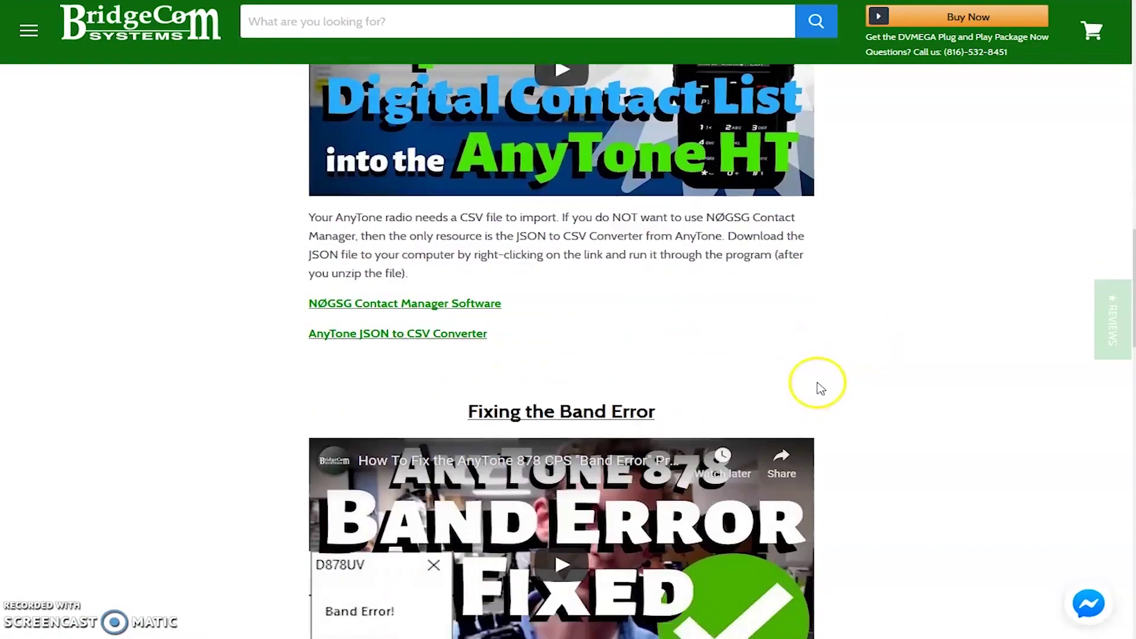
{"action": "scroll", "coordinate": [820, 384], "scroll_direction": "up", "scroll_amount": 20}
{"action": "scroll", "coordinate": [817, 380], "scroll_direction": "down", "scroll_amount": 1}
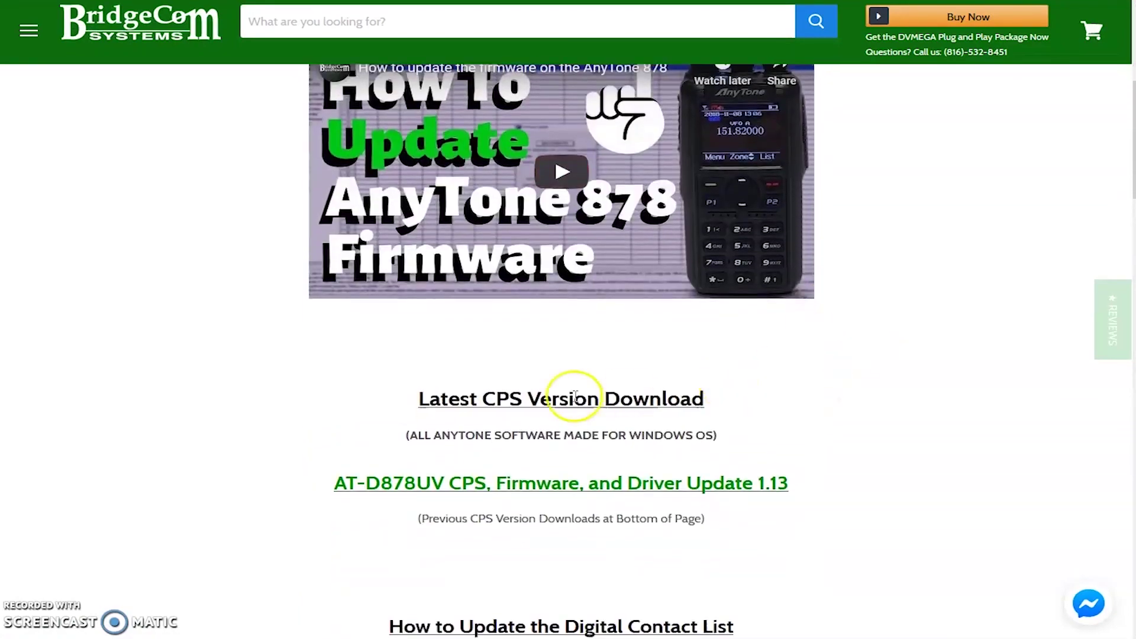
{"action": "scroll", "coordinate": [605, 399], "scroll_direction": "down", "scroll_amount": 4}
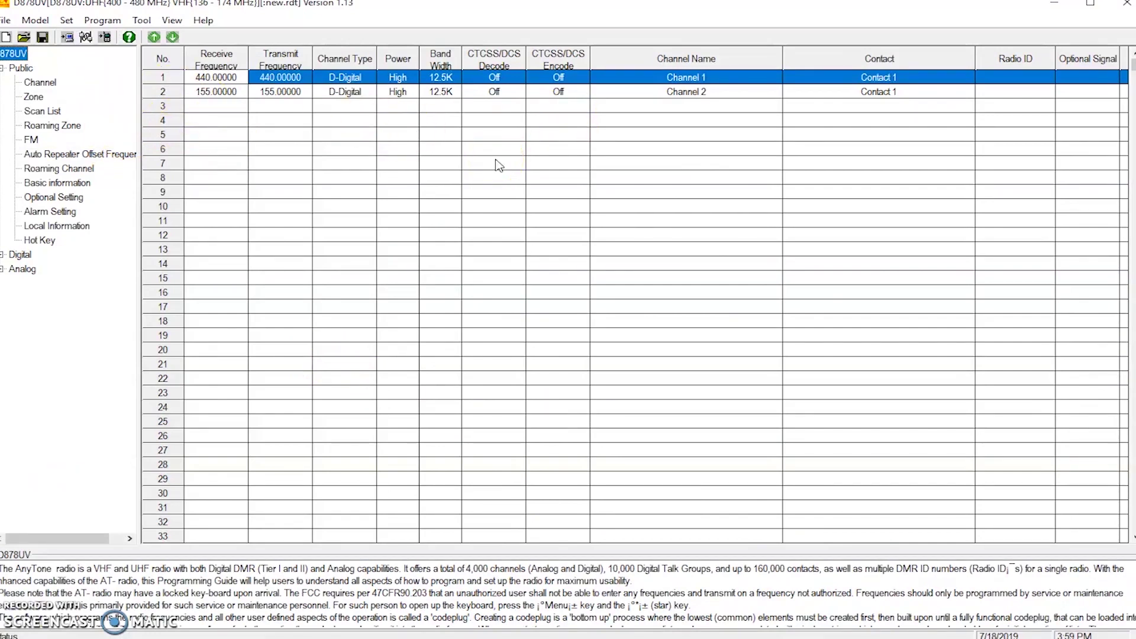
Switch to the D878UV programming software and set its communication port to COM7
{"action": "left_click", "coordinate": [107, 22]}
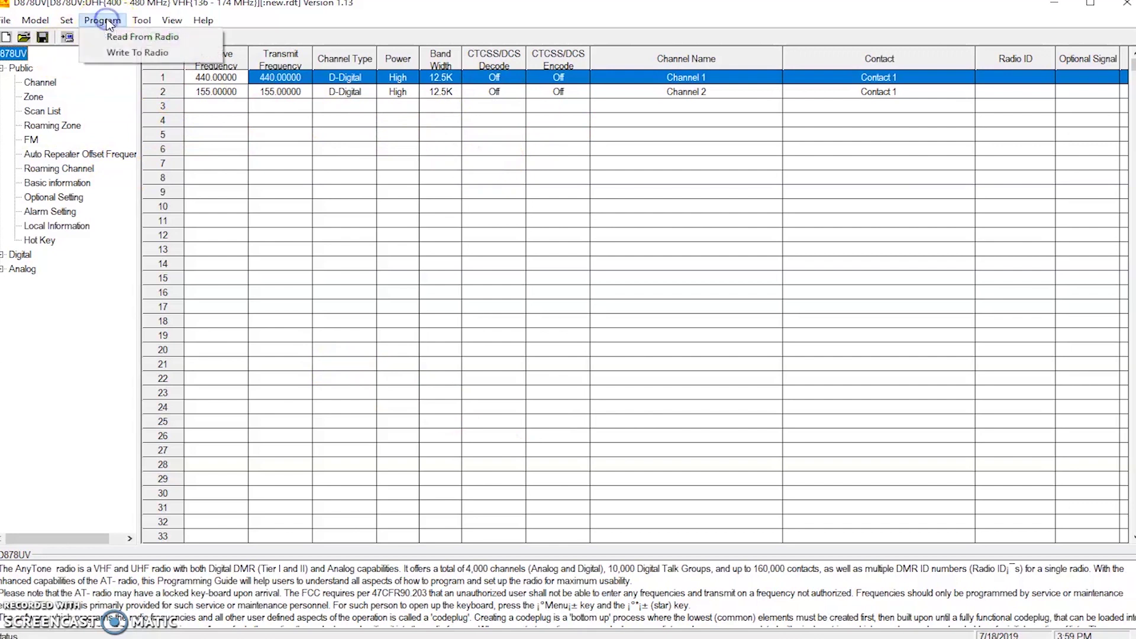
{"action": "left_click", "coordinate": [142, 20]}
{"action": "left_click", "coordinate": [66, 20]}
{"action": "mouse_move", "coordinate": [36, 24]}
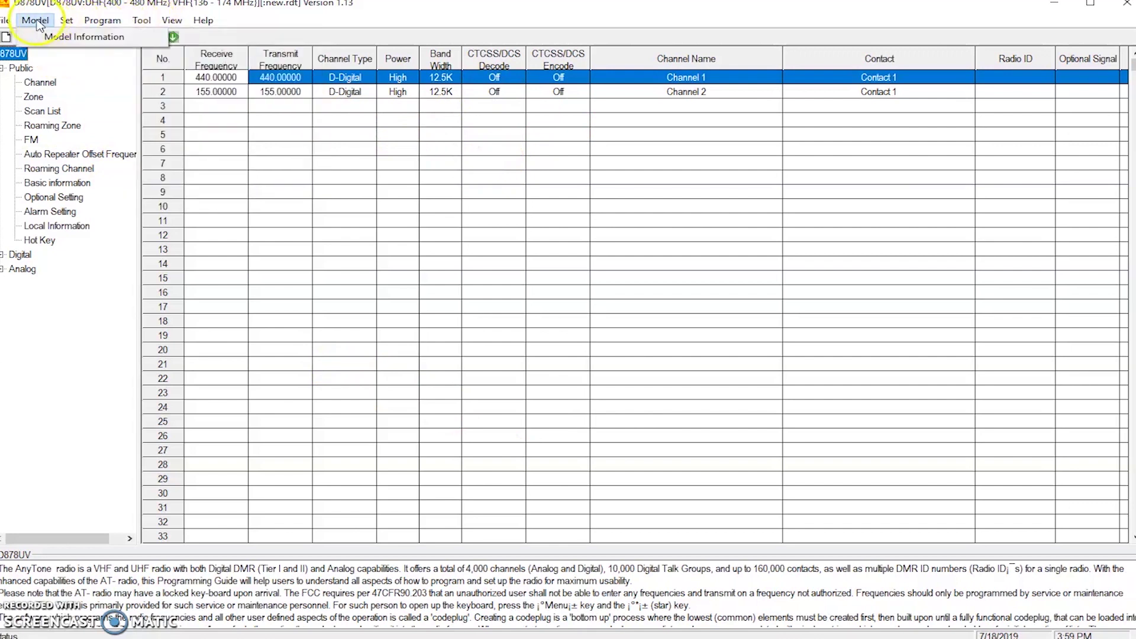
{"action": "left_click", "coordinate": [101, 37]}
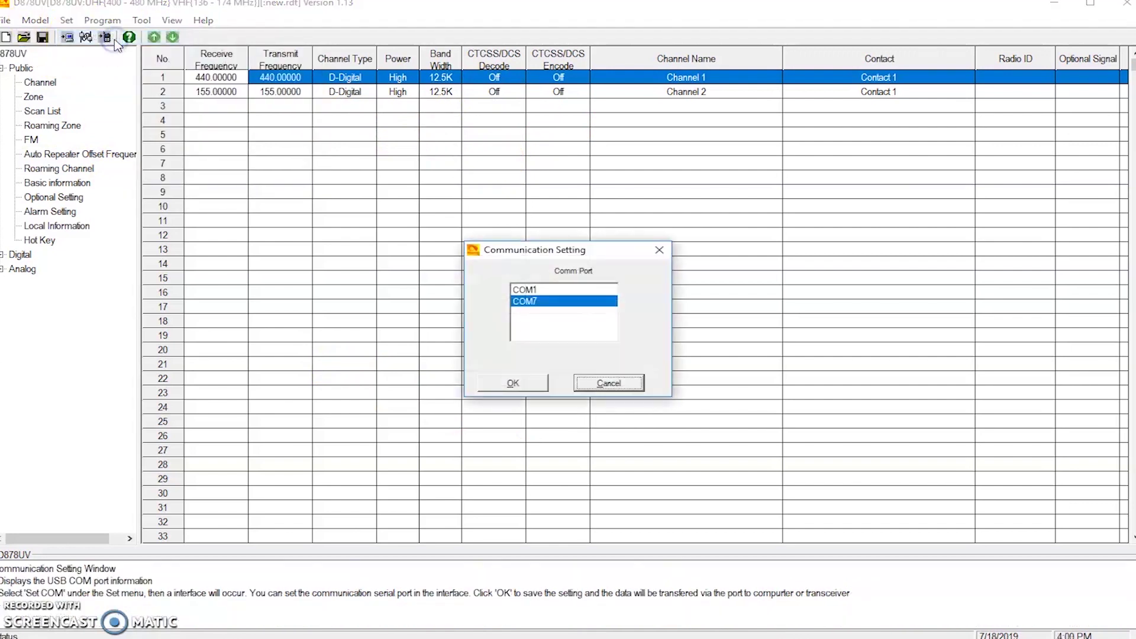
{"action": "left_click", "coordinate": [535, 301]}
{"action": "left_click", "coordinate": [515, 383]}
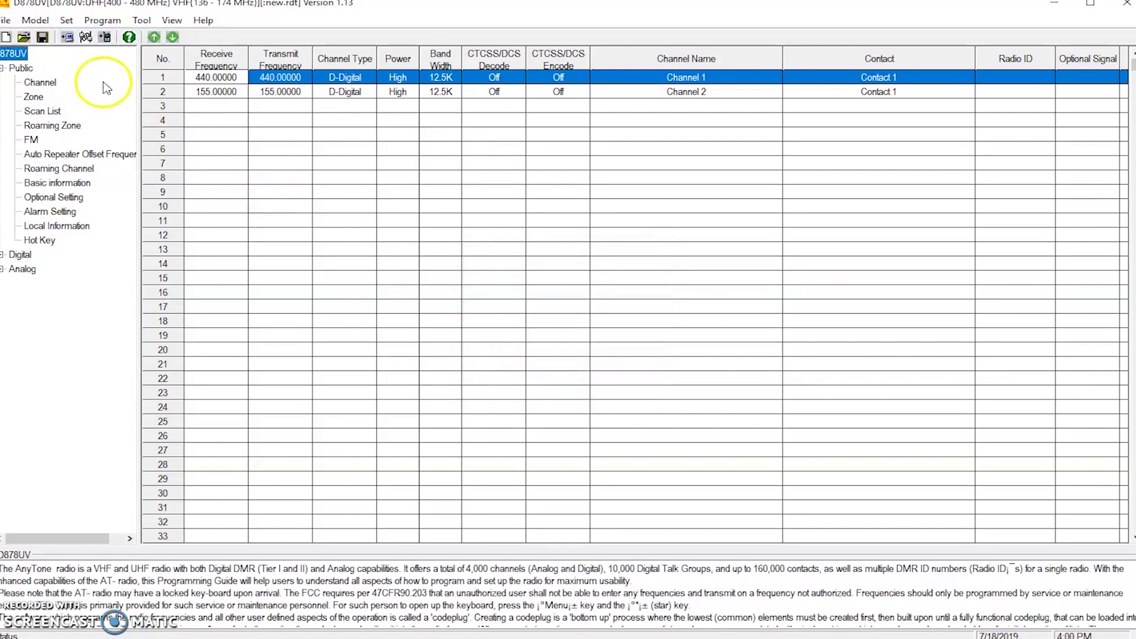
Read the existing data from the connected radio into the programming software, with Other Data included
{"action": "left_click", "coordinate": [104, 21]}
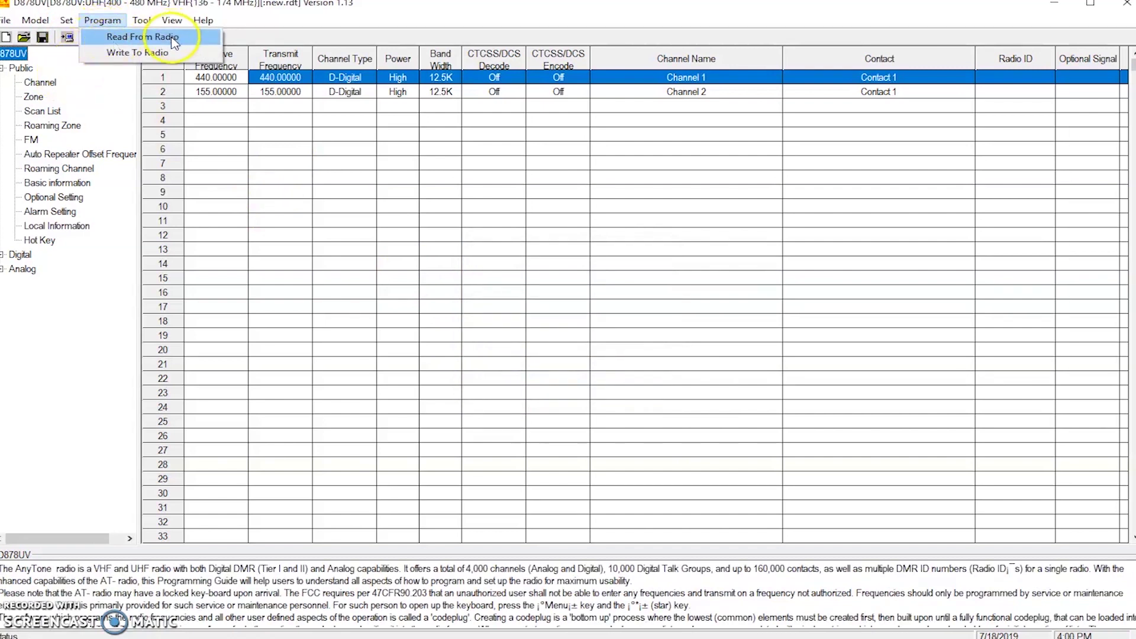
{"action": "left_click", "coordinate": [141, 39]}
{"action": "left_click", "coordinate": [592, 374]}
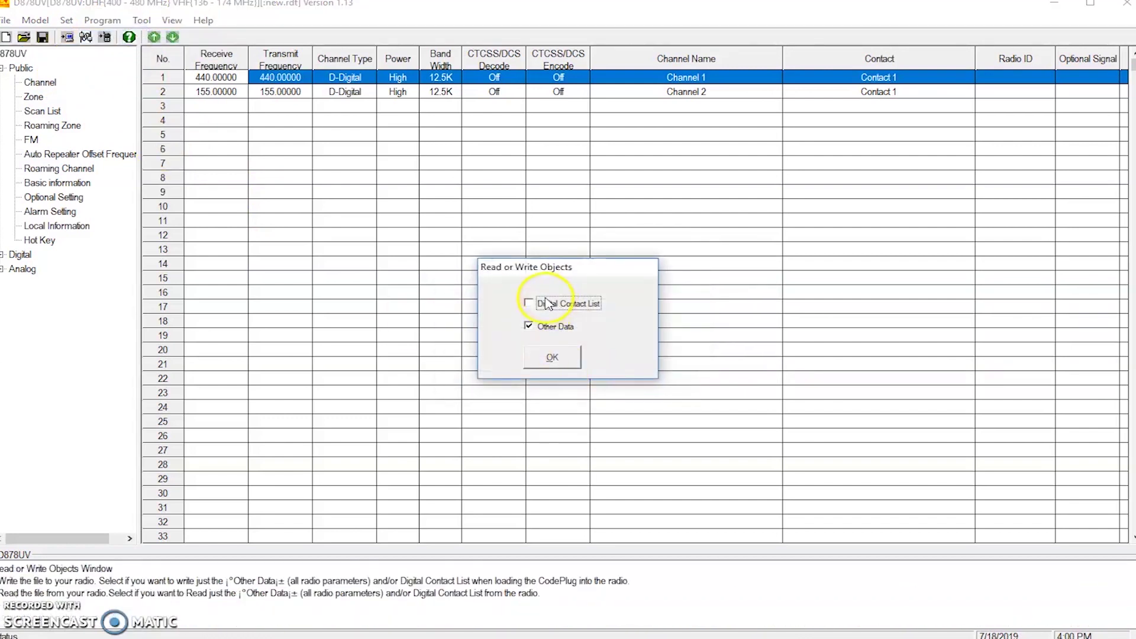
{"action": "left_click", "coordinate": [529, 305]}
{"action": "left_click", "coordinate": [550, 357]}
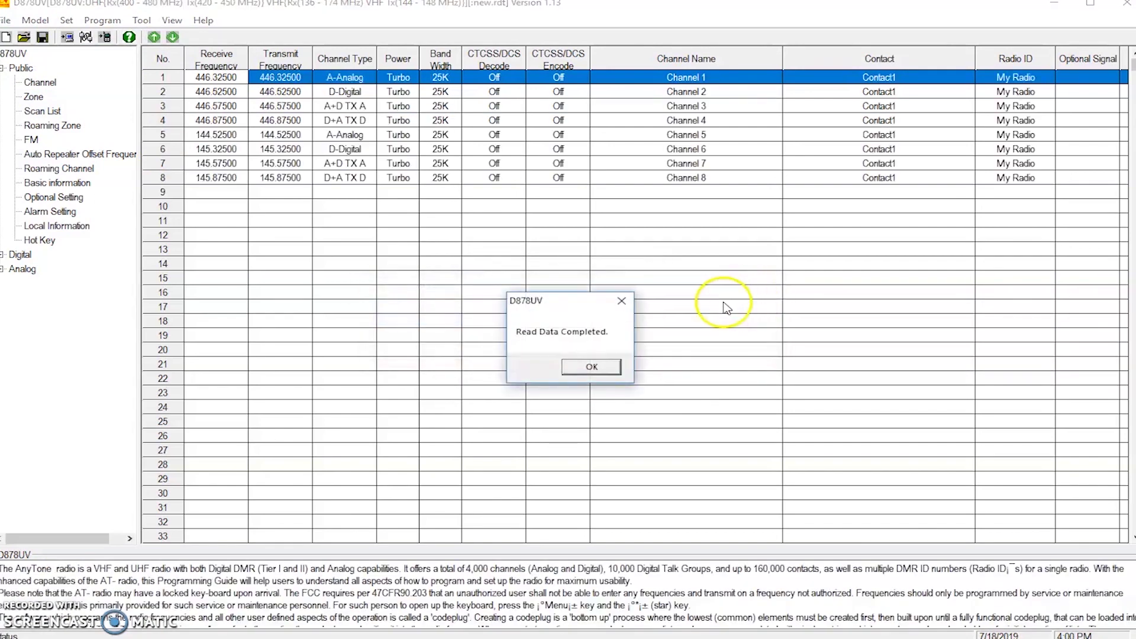
{"action": "left_click", "coordinate": [592, 367]}
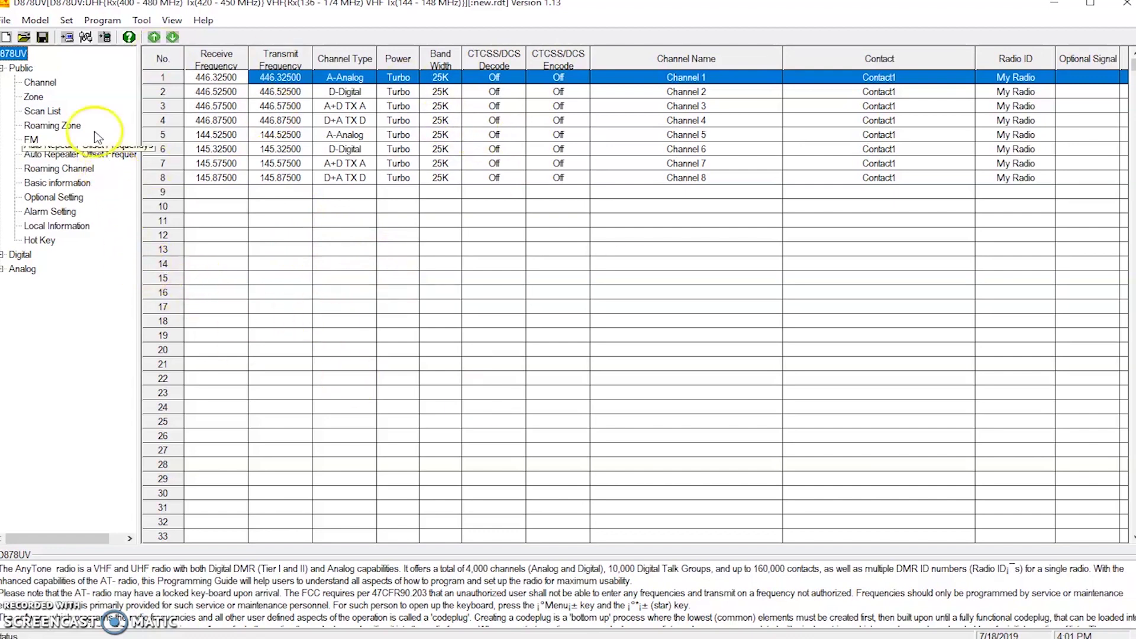
In the digital Radio ID List, replace the first entry's ID with the operator's DMR ID and its name with the call sign
{"action": "left_click", "coordinate": [35, 21]}
{"action": "mouse_move", "coordinate": [3, 21]}
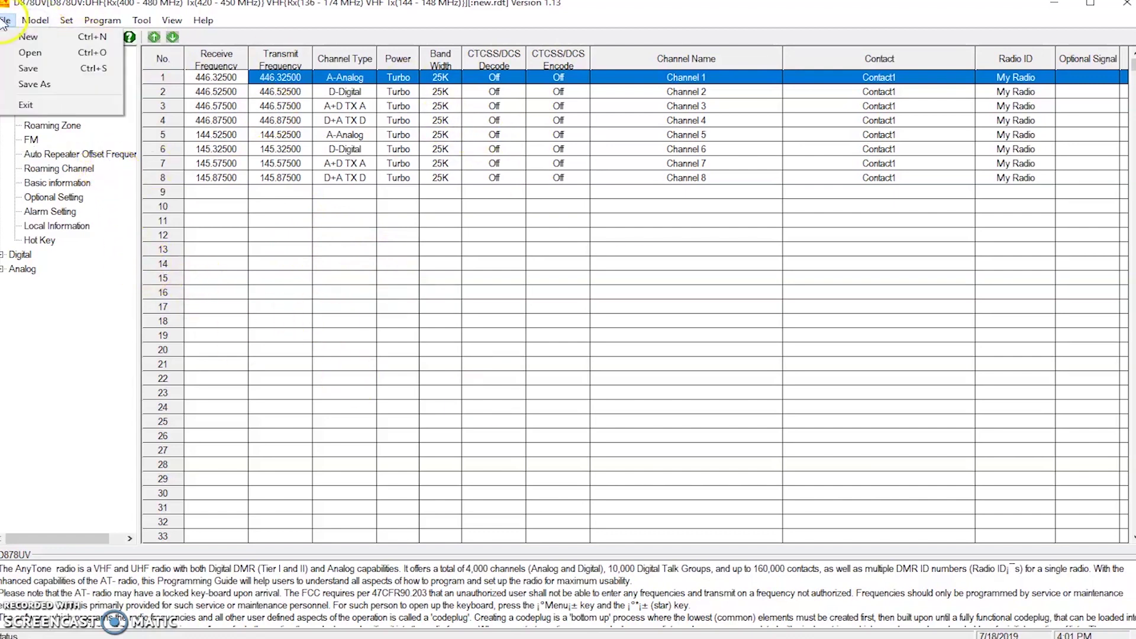
{"action": "left_click", "coordinate": [3, 255]}
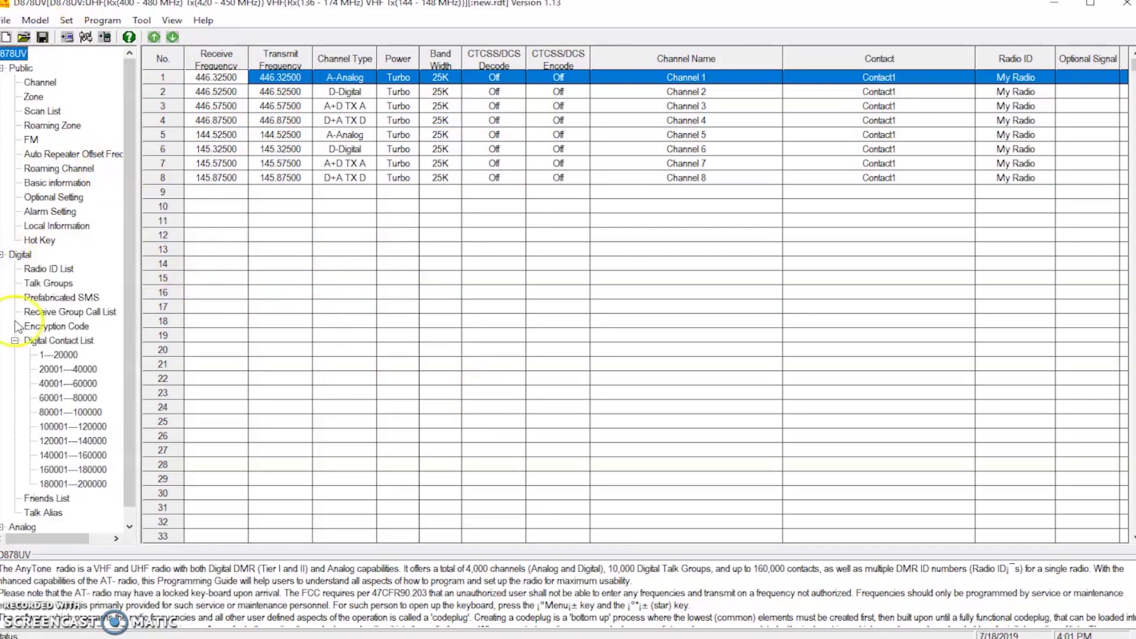
{"action": "left_click", "coordinate": [51, 270]}
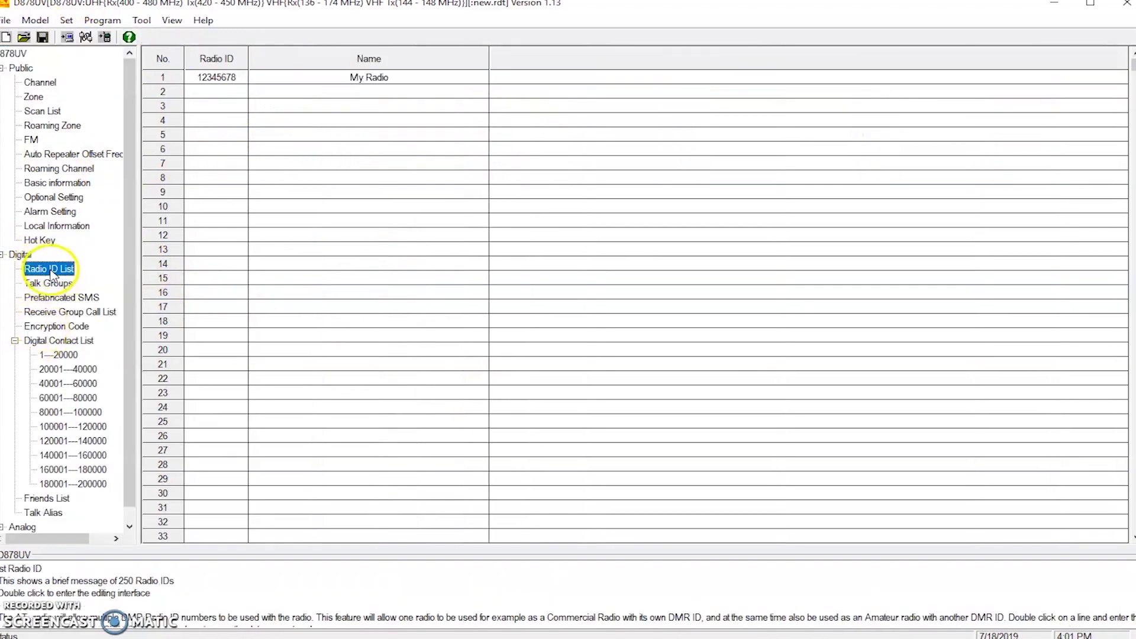
{"action": "double_click", "coordinate": [241, 78]}
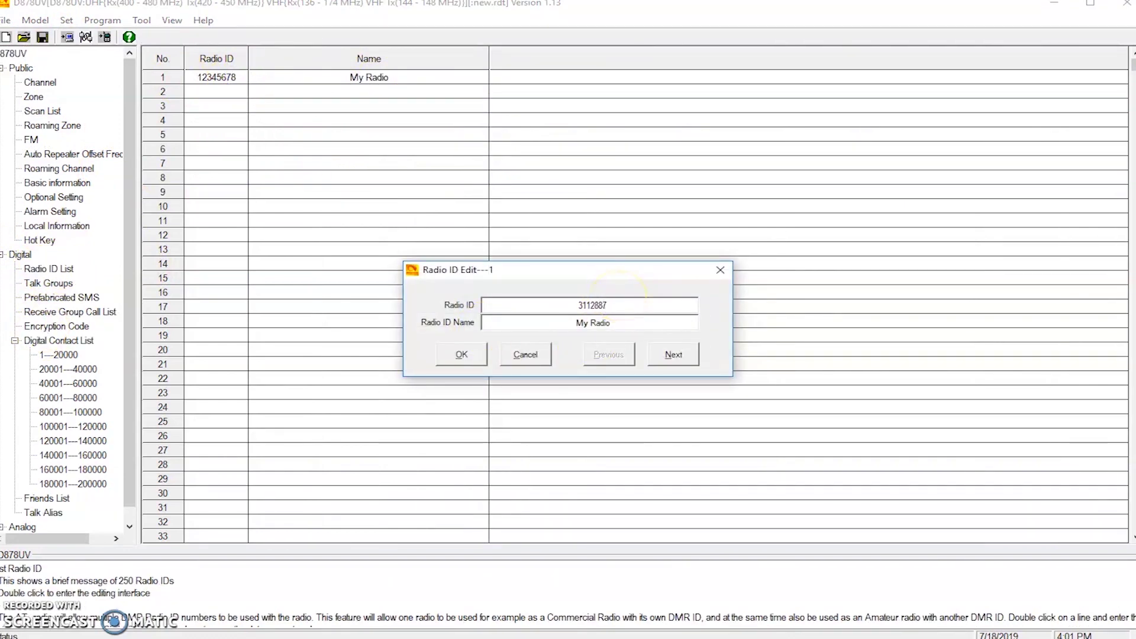
{"action": "left_click", "coordinate": [635, 322]}
{"action": "left_click", "coordinate": [462, 354]}
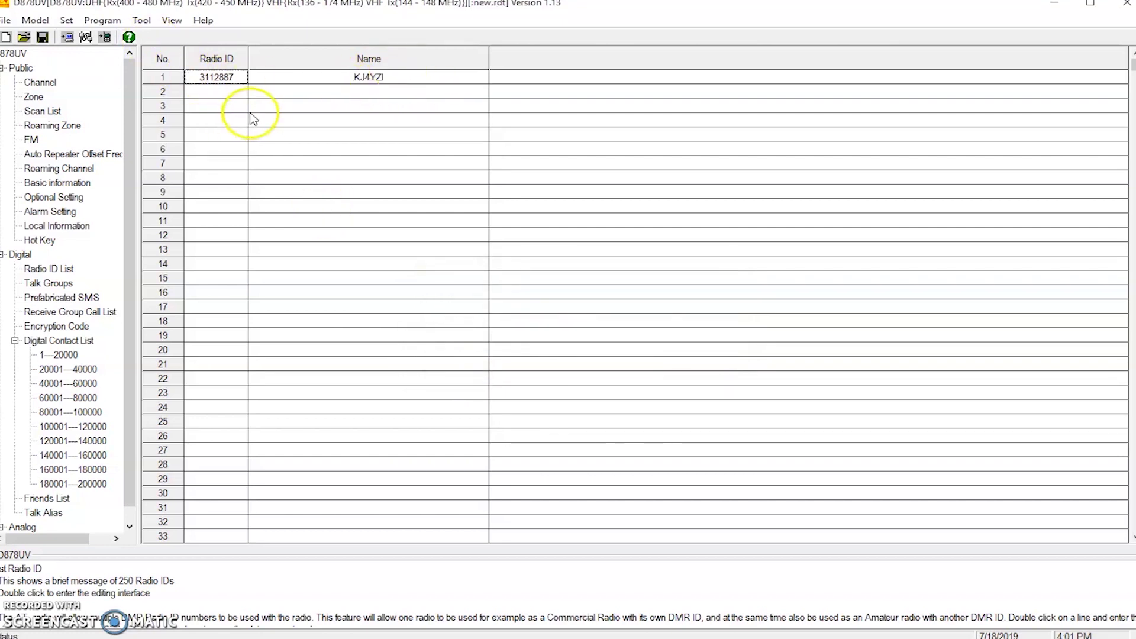
Rename the first Radio ID entry with the operator's first name, leaving the second entry empty
{"action": "double_click", "coordinate": [224, 93]}
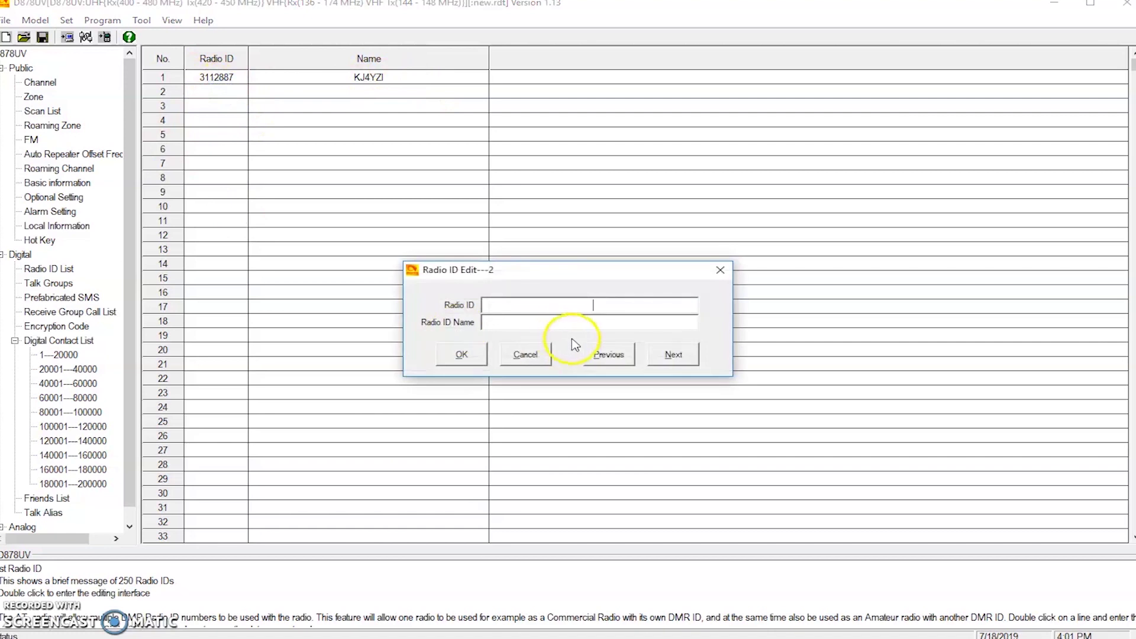
{"action": "left_click", "coordinate": [721, 270]}
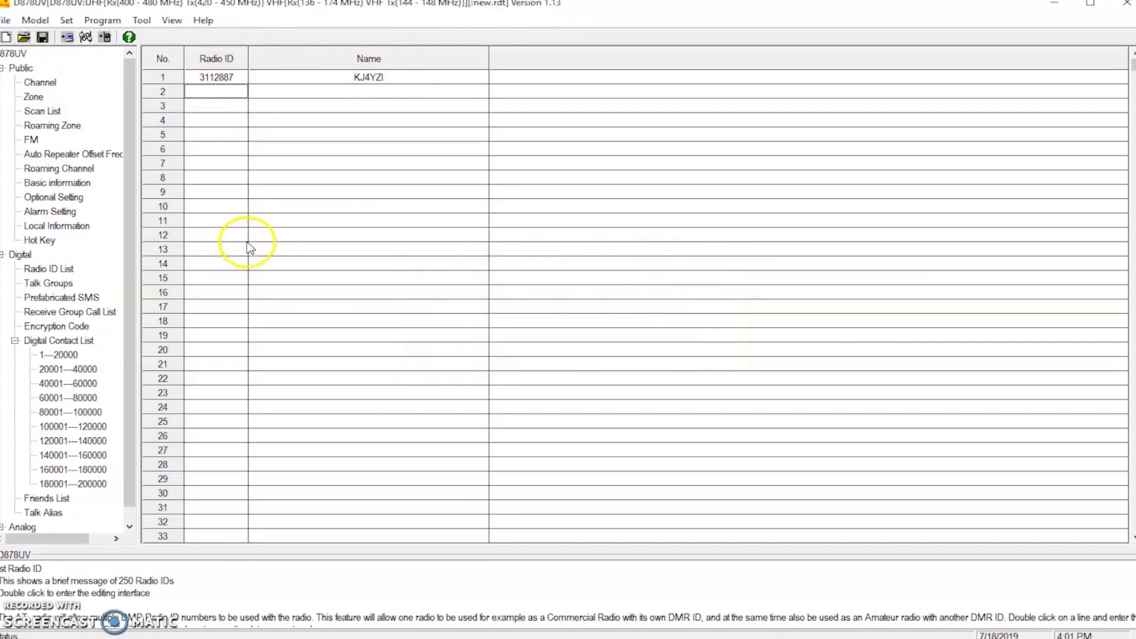
{"action": "double_click", "coordinate": [386, 79]}
{"action": "left_click", "coordinate": [579, 326]}
{"action": "double_click", "coordinate": [537, 325]}
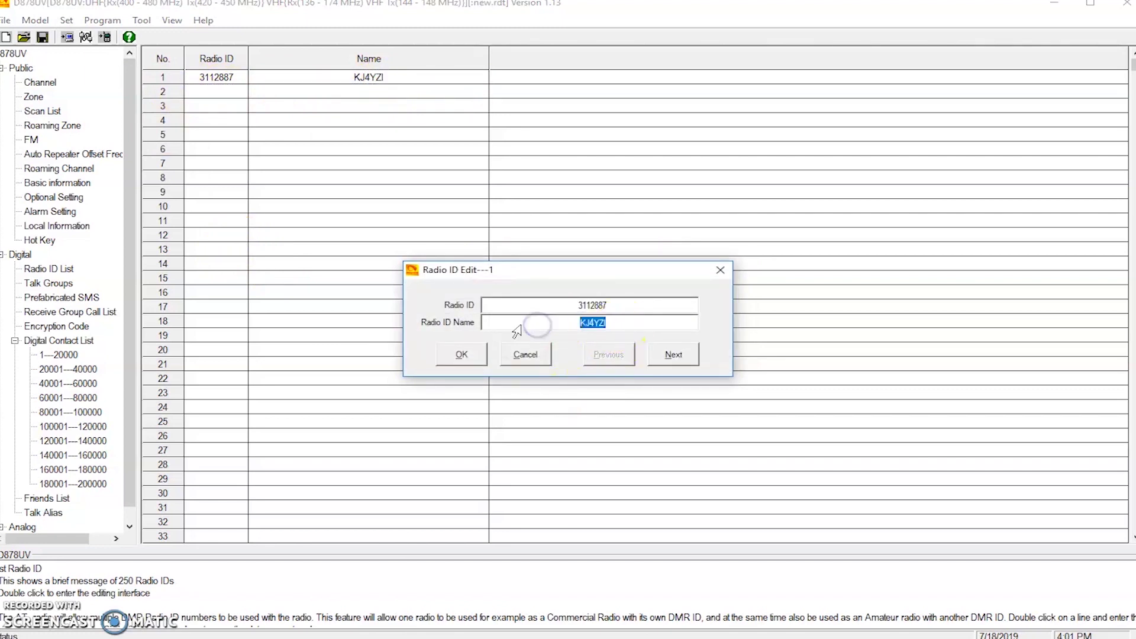
{"action": "left_click", "coordinate": [461, 354]}
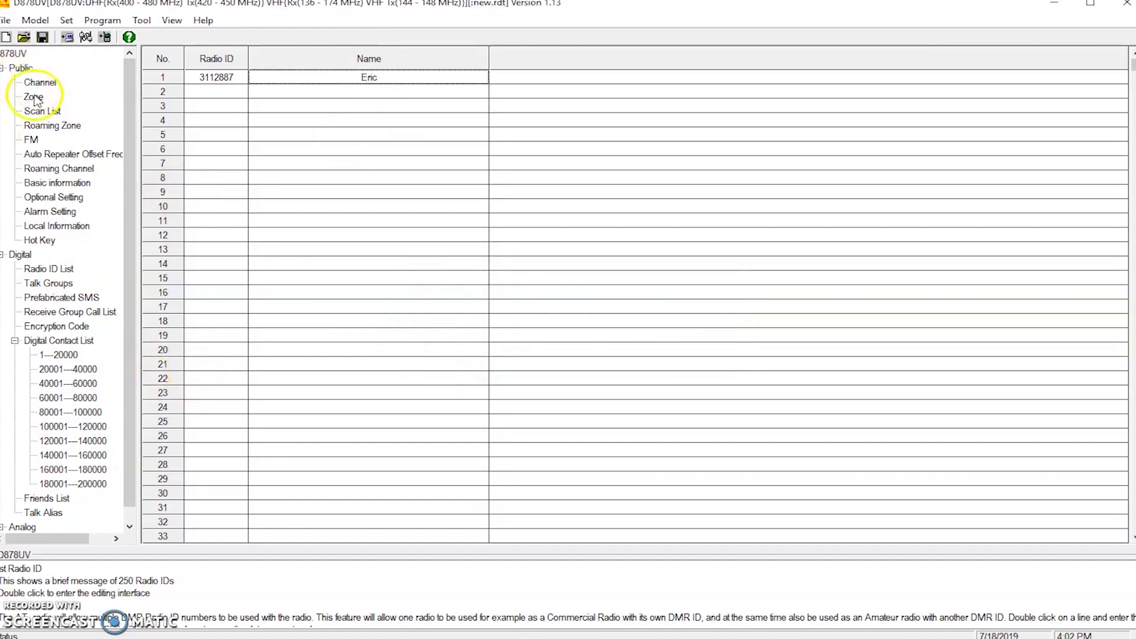
Open the first entry in the channel list for editing and enter the operator's call sign as its channel name
{"action": "left_click", "coordinate": [29, 83]}
{"action": "left_click", "coordinate": [34, 97]}
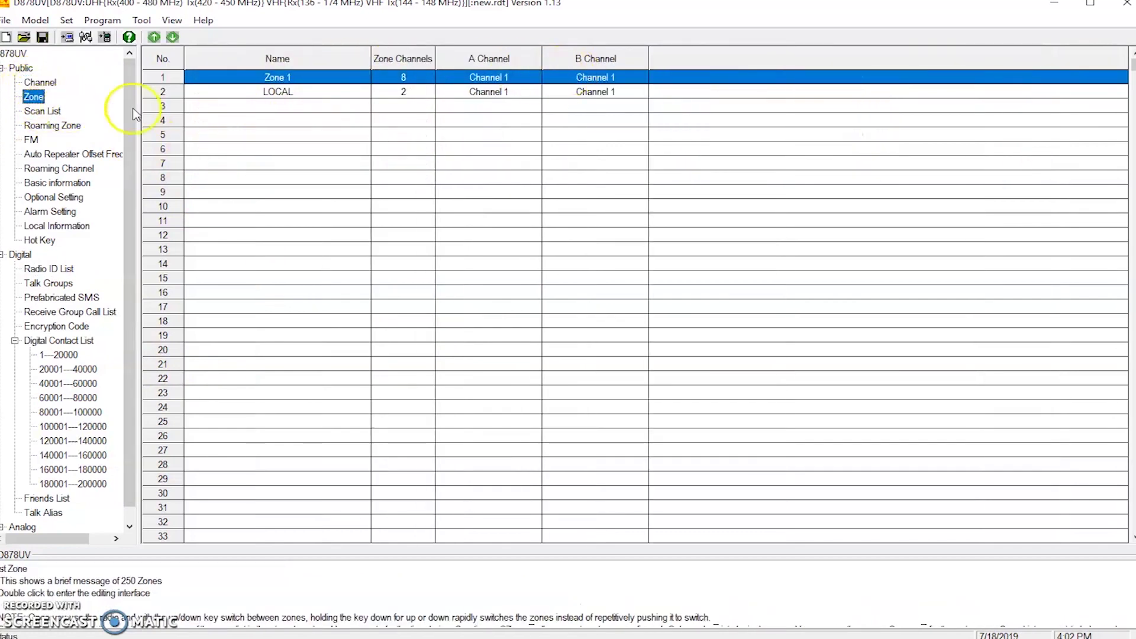
{"action": "left_click", "coordinate": [41, 83]}
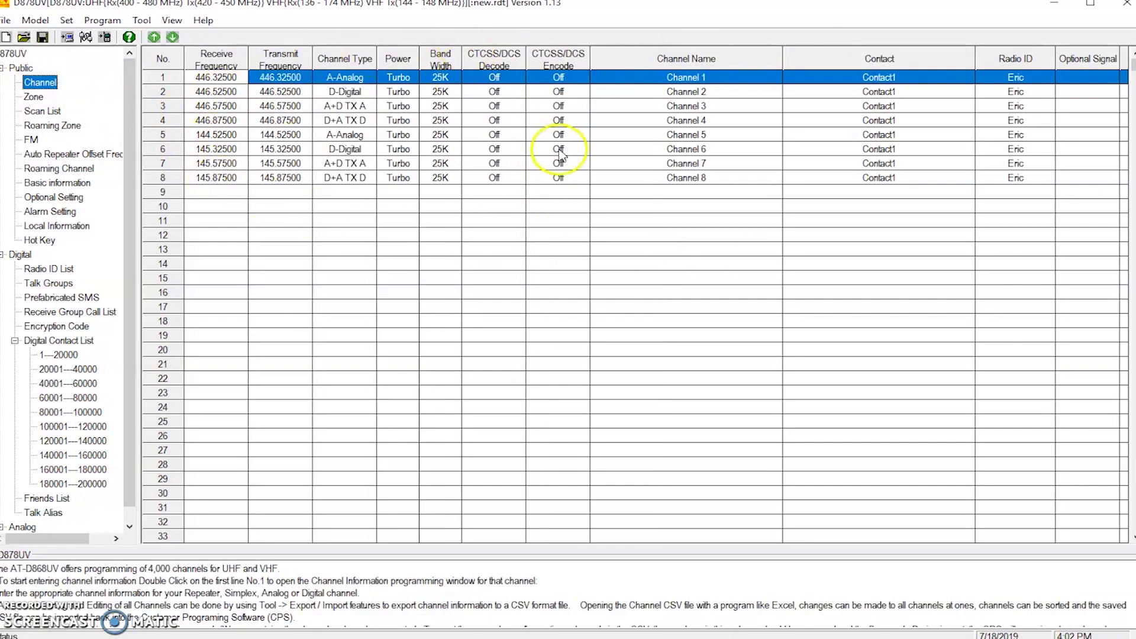
{"action": "double_click", "coordinate": [231, 79]}
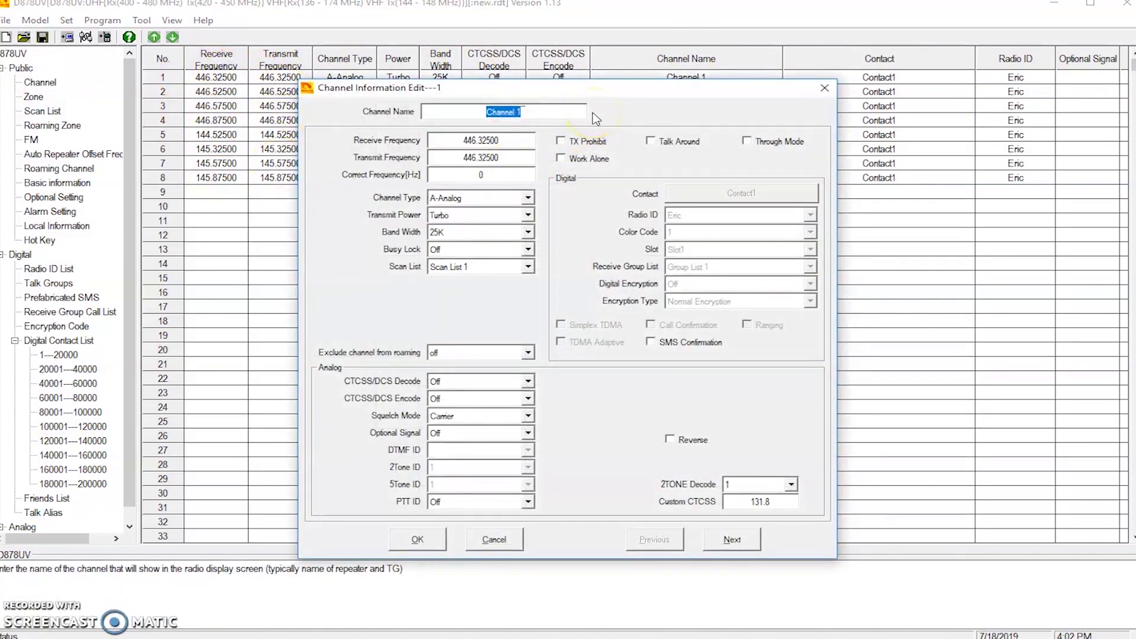
{"action": "type", "text": "KJ4YZI"}
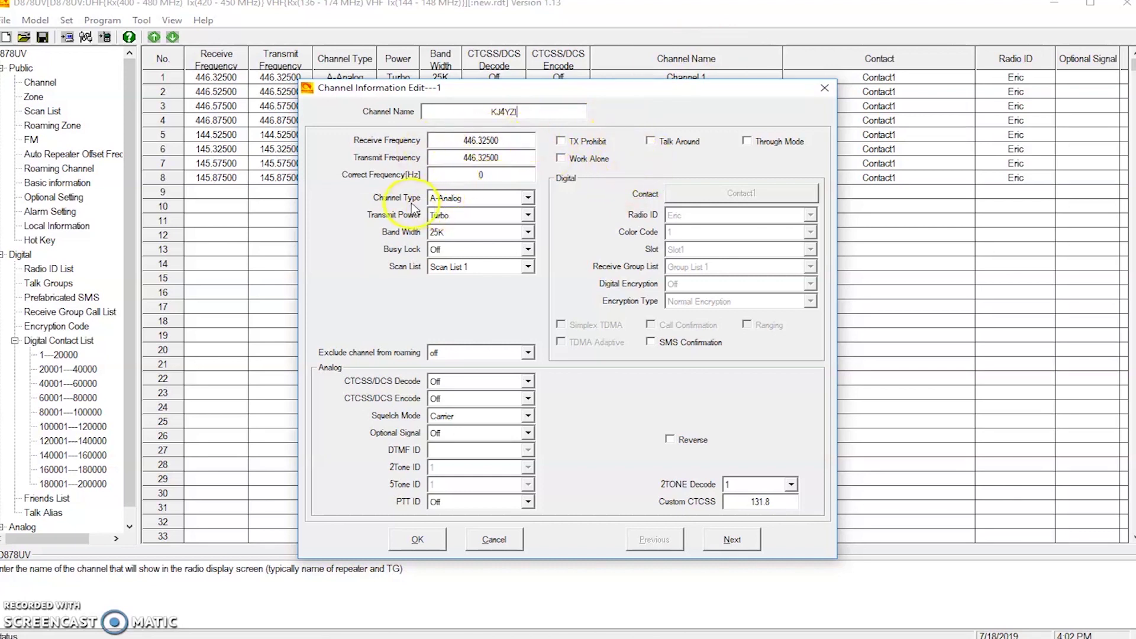
Make channel 1 a D-Digital channel with receive frequency 444.35000 and transmit frequency 449.35000
{"action": "left_click", "coordinate": [453, 203]}
{"action": "left_click", "coordinate": [450, 217]}
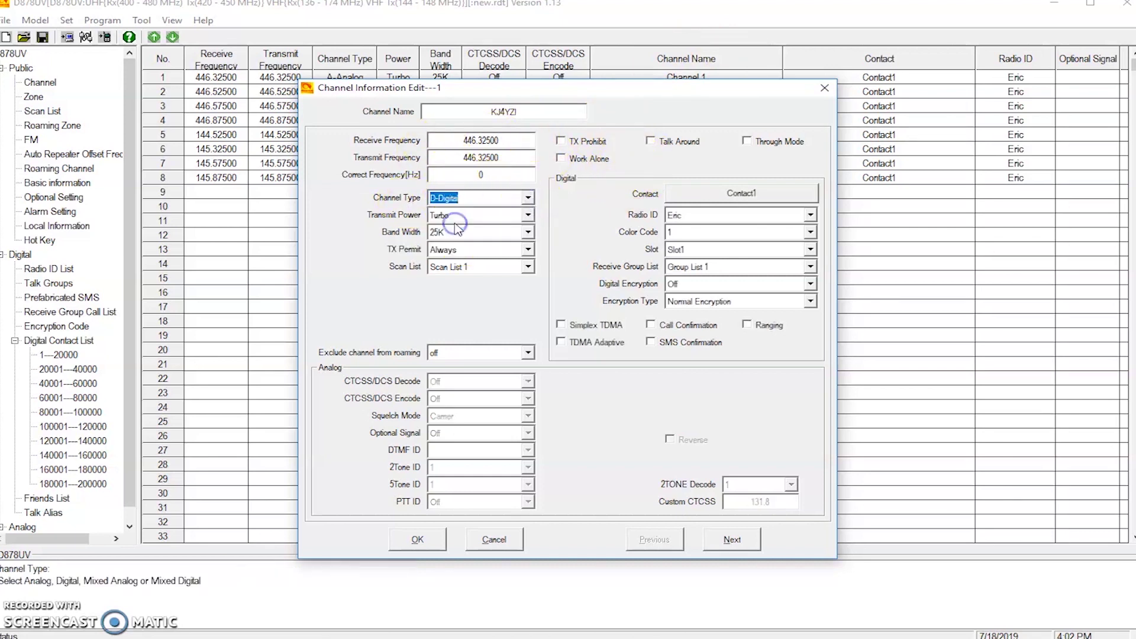
{"action": "double_click", "coordinate": [516, 139]}
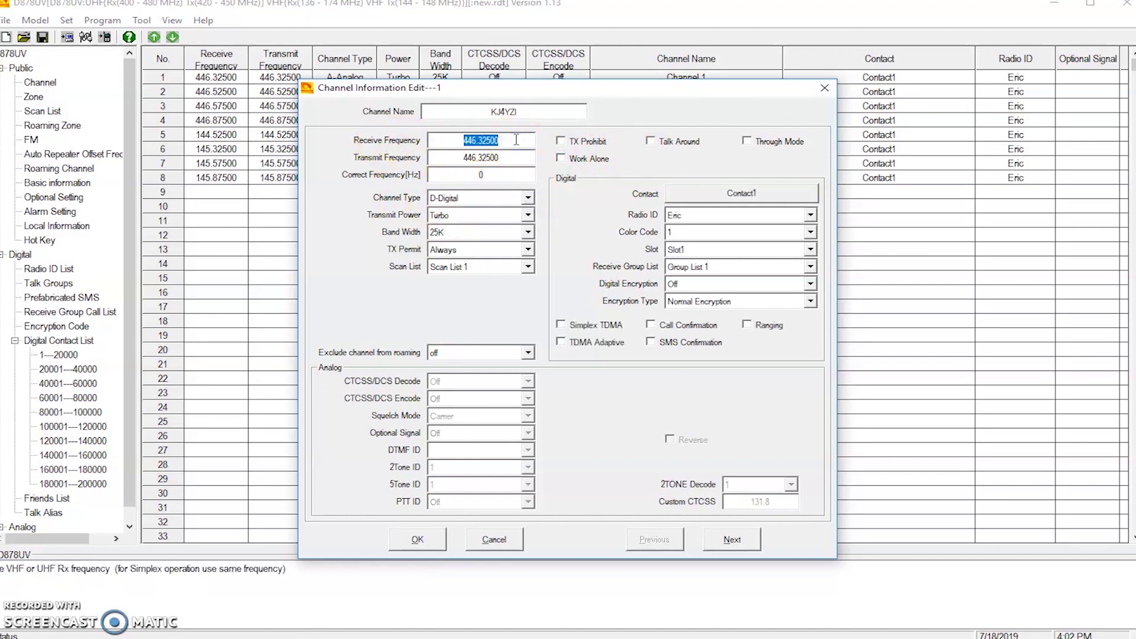
{"action": "type", "text": "4"}
{"action": "double_click", "coordinate": [515, 157]}
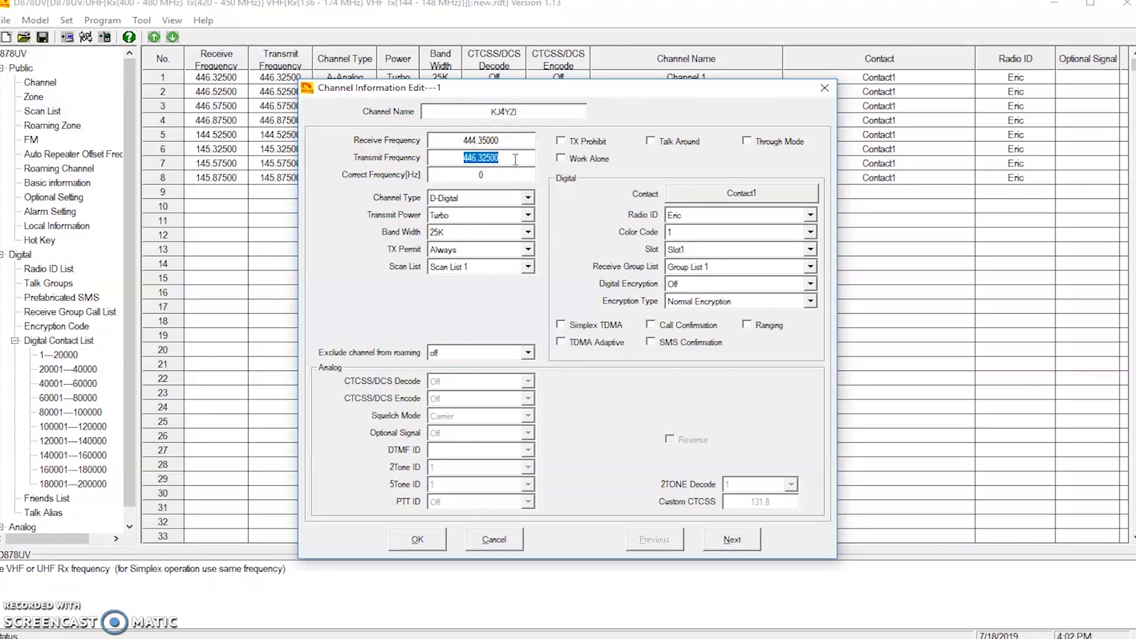
{"action": "type", "text": "449"}
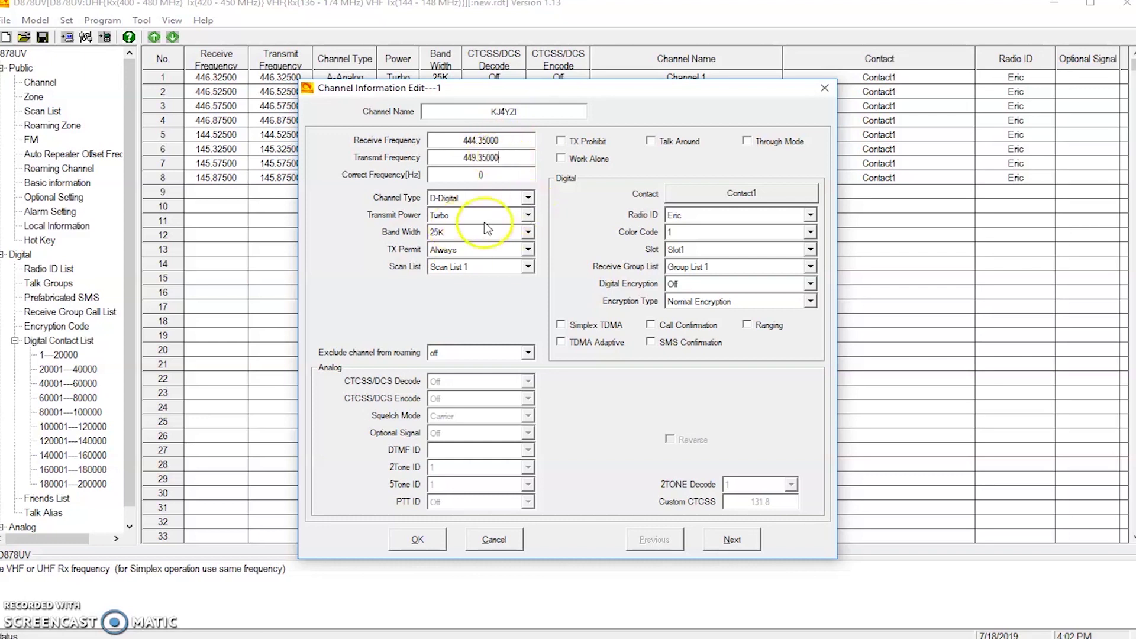
Set the channel's band width to 12.5K and its digital time slot to Slot2
{"action": "left_click", "coordinate": [527, 232]}
{"action": "left_click", "coordinate": [449, 244]}
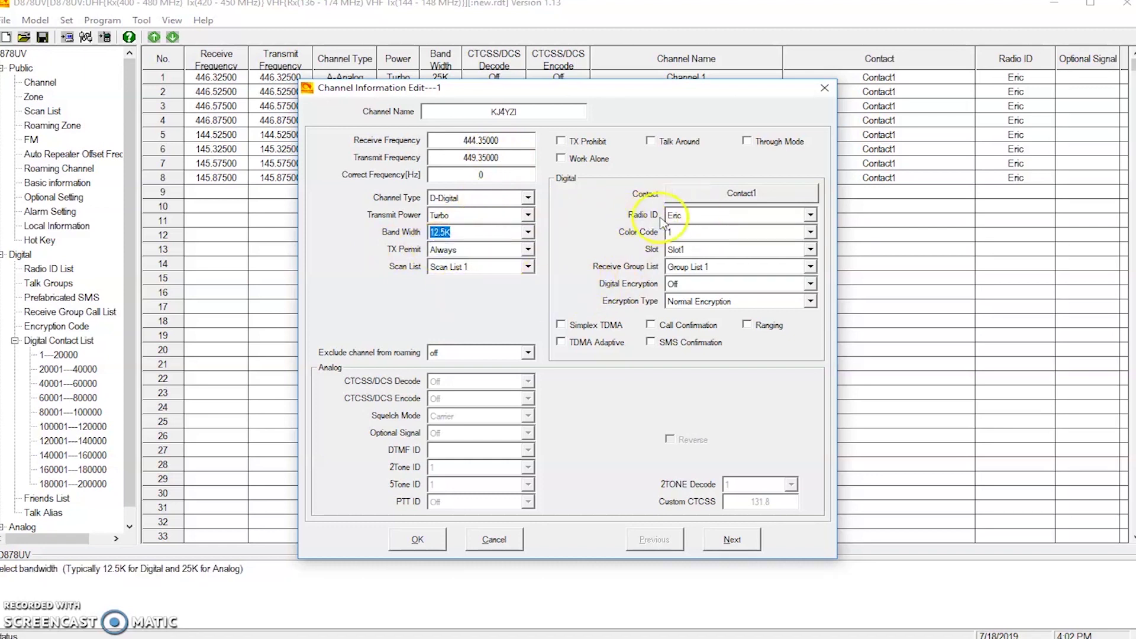
{"action": "left_click", "coordinate": [718, 249]}
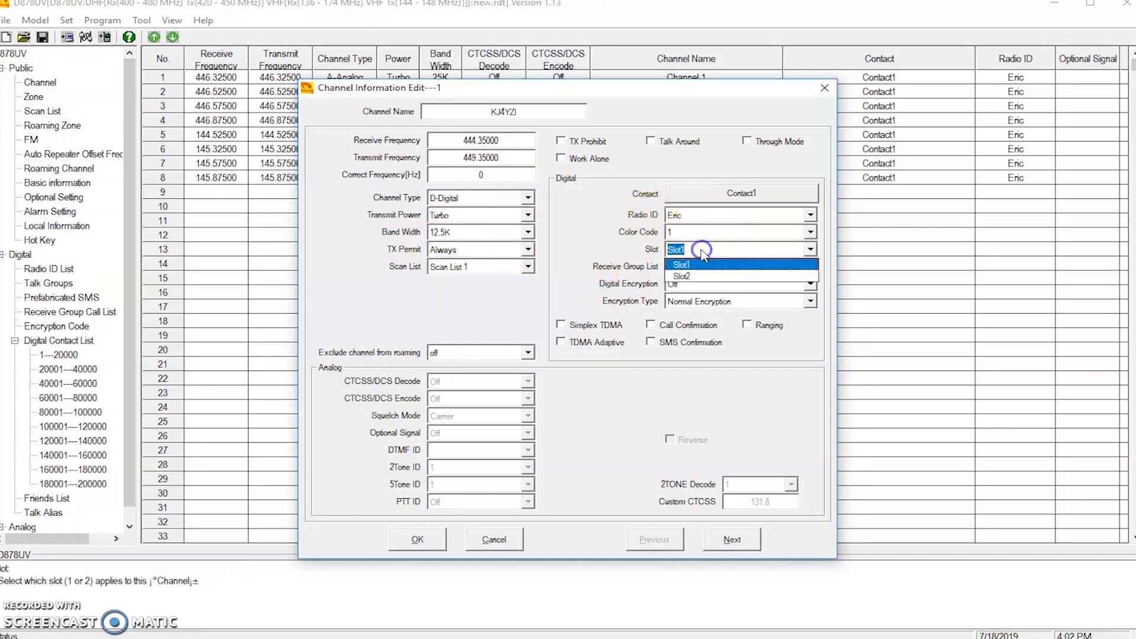
{"action": "left_click", "coordinate": [695, 282]}
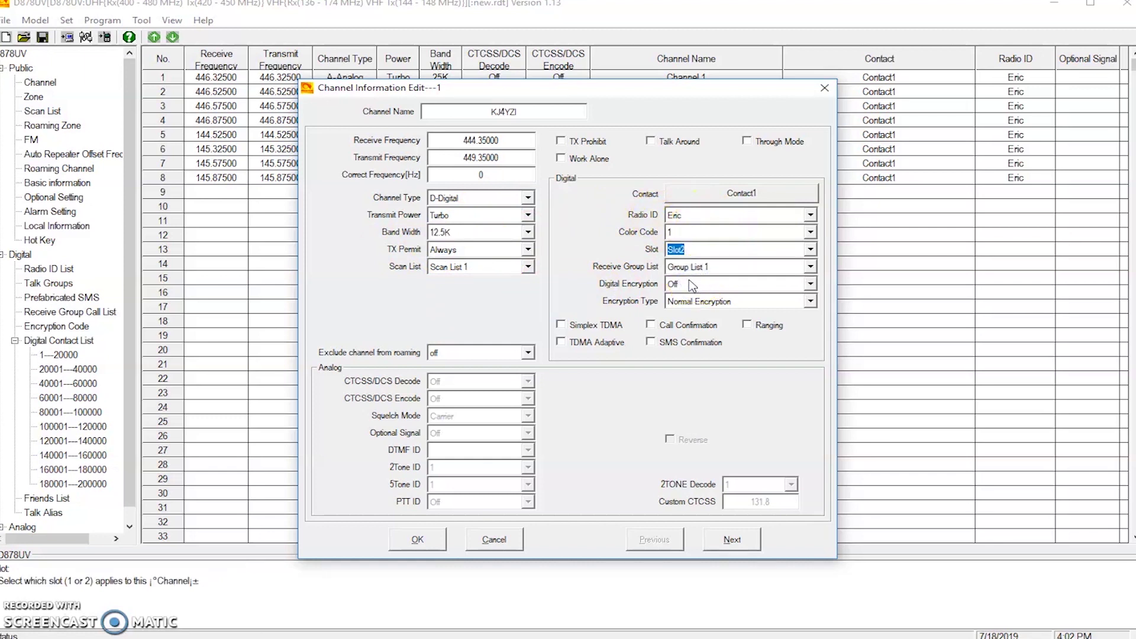